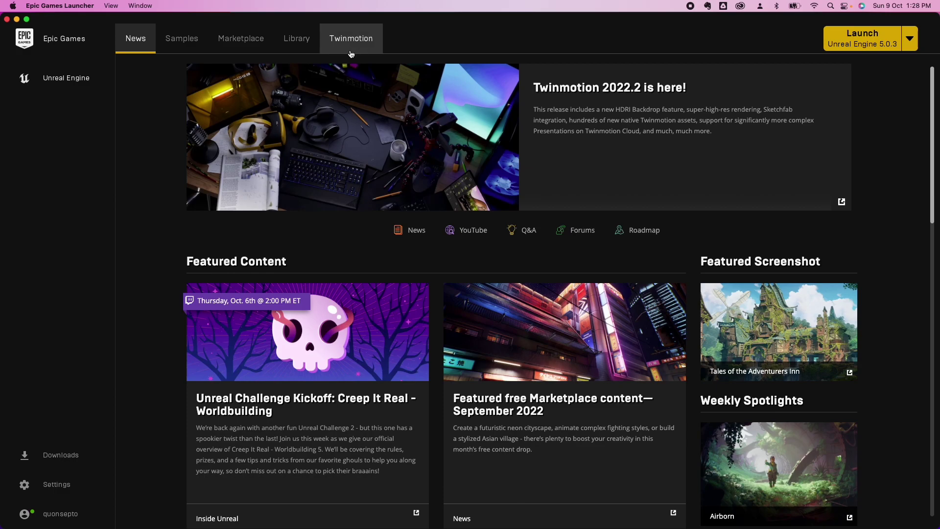
Add a new engine slot in the Library set to 5.1.0 Preview 1 and start its install.
click(297, 38)
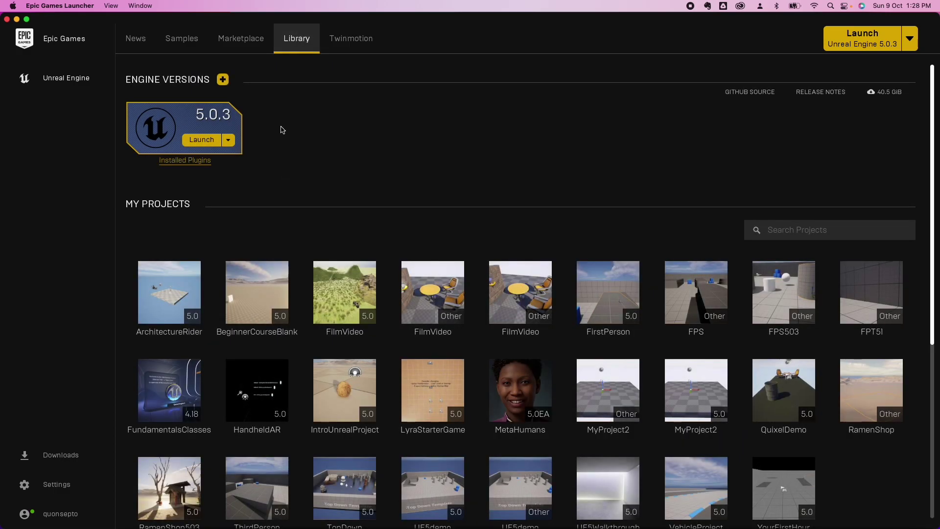
click(223, 80)
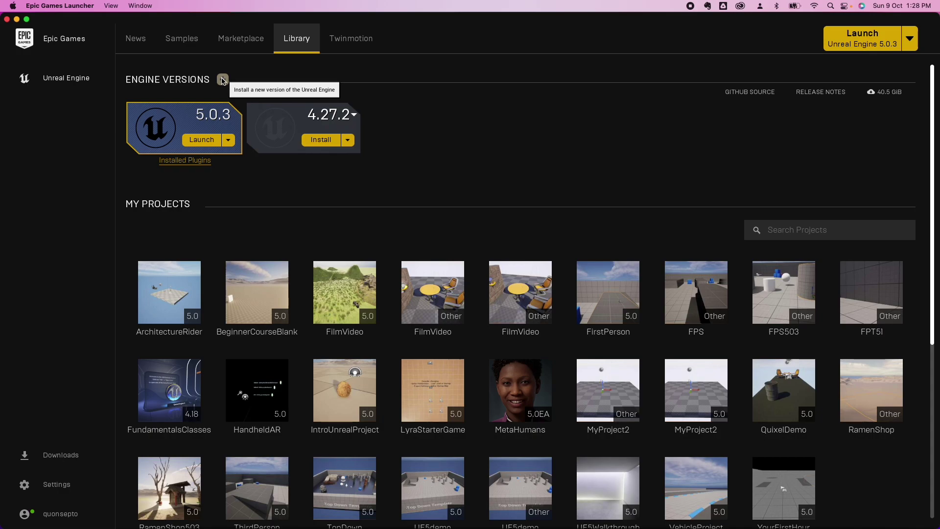
click(355, 118)
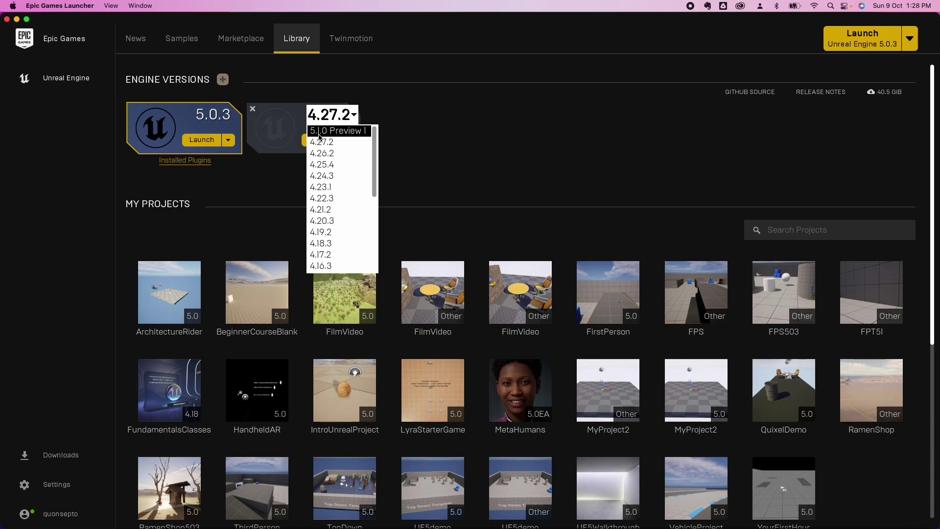
click(349, 131)
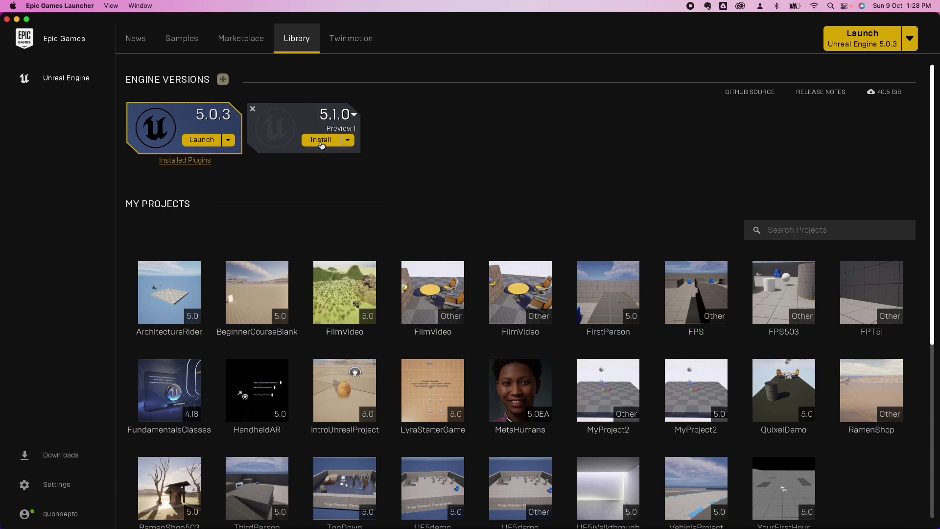
click(321, 141)
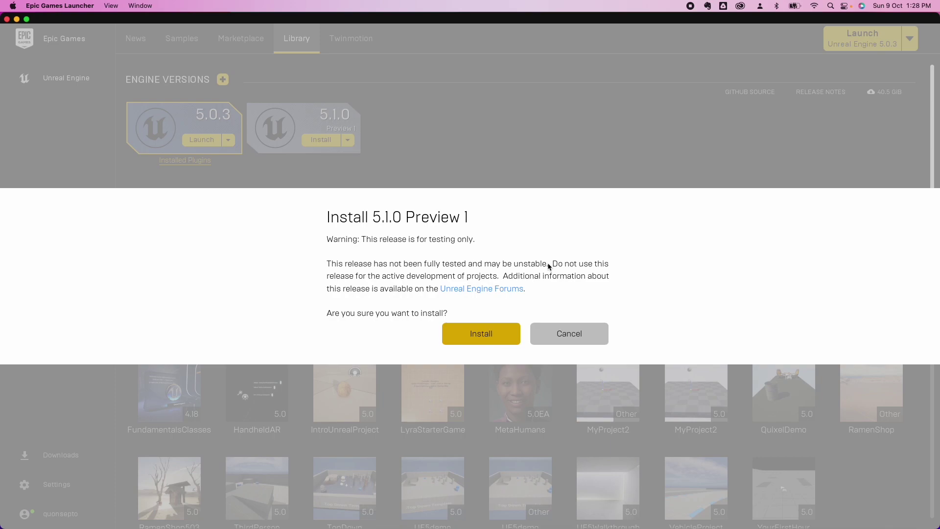
Accept the preview warning and install 5.1.0 Preview 1 to /Users/Shared/Epic Games.
click(479, 337)
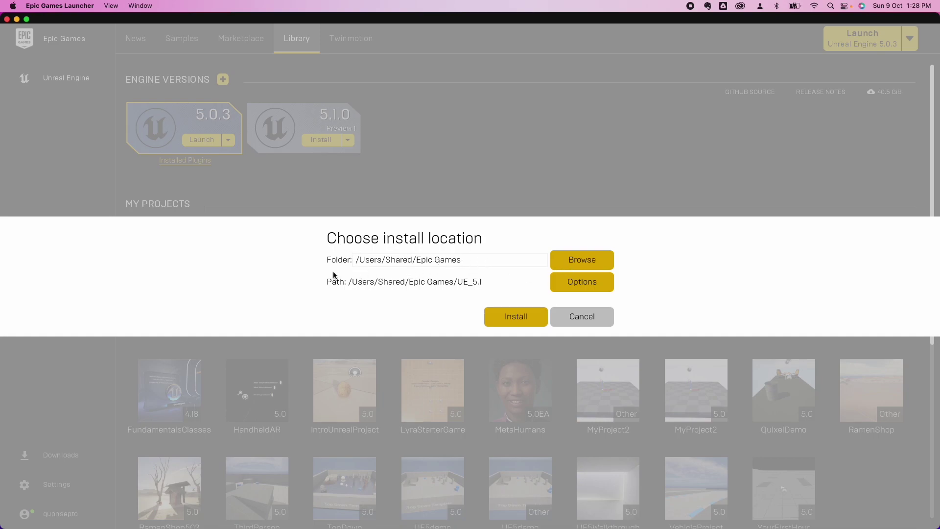
click(516, 317)
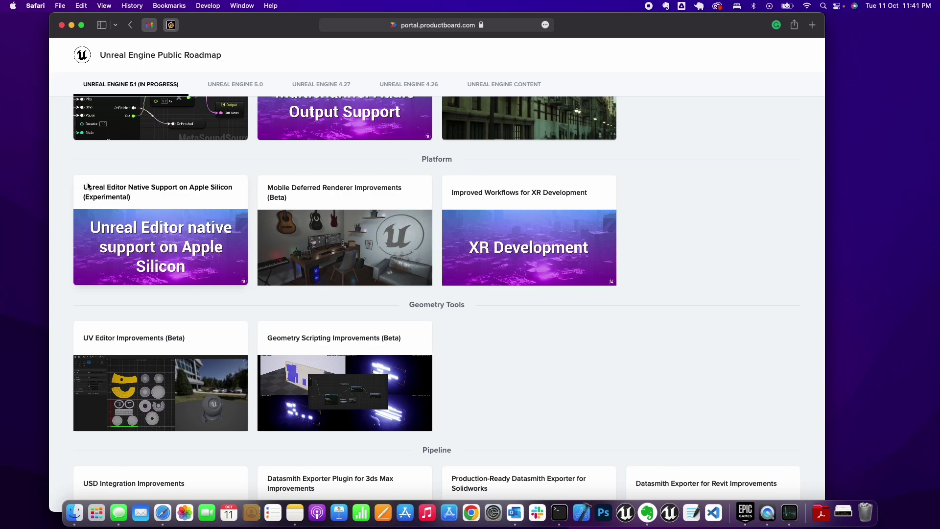
Read the roadmap's Apple Silicon native Unreal Editor support article, then close it.
click(162, 245)
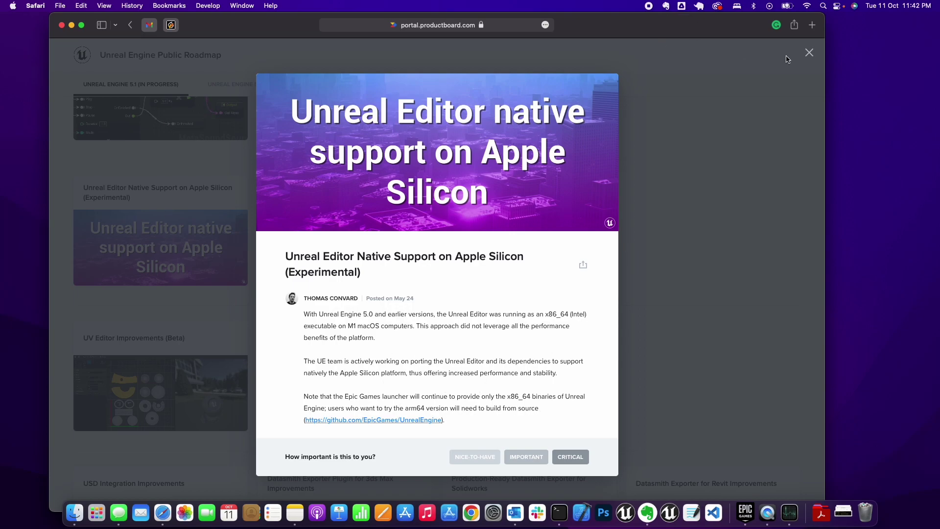
click(809, 52)
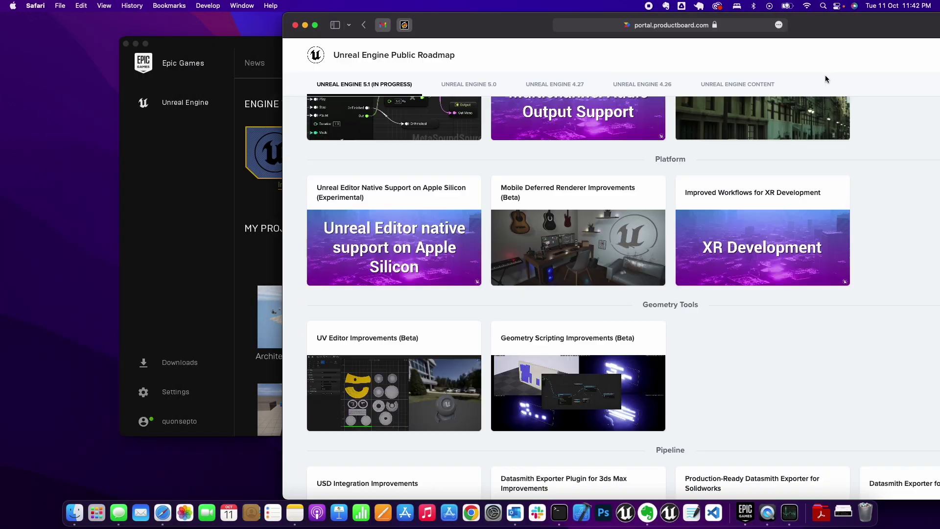
Launch the 5.1.0 Preview 1 engine from the Epic Games Launcher.
key(super+Tab)
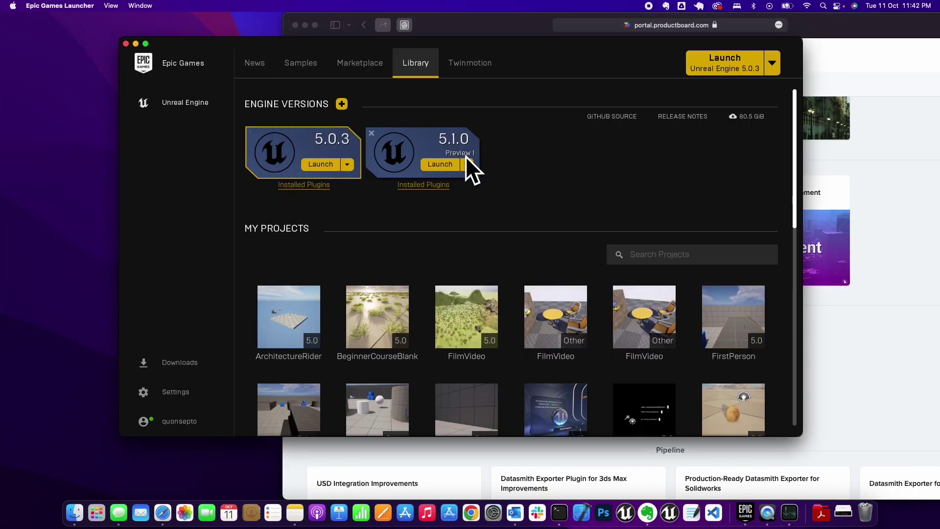
click(447, 169)
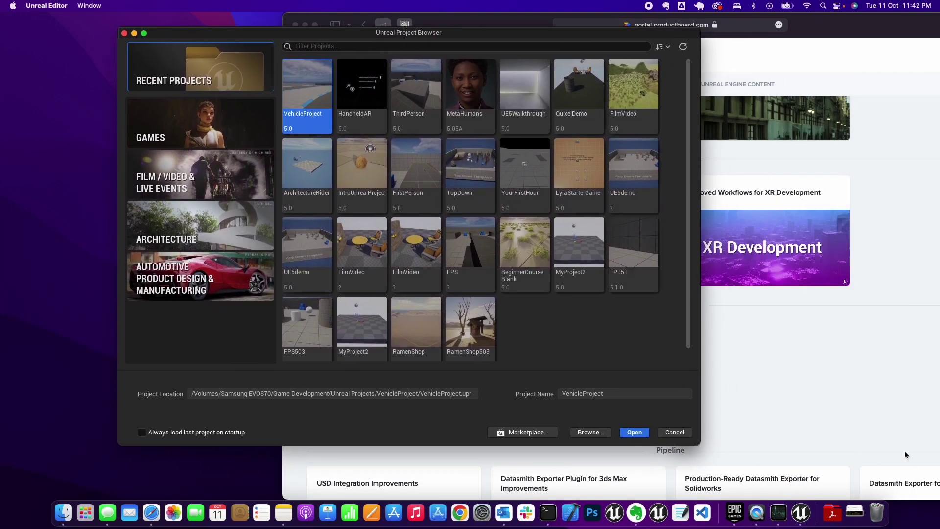
click(842, 523)
mouse_move(879, 381)
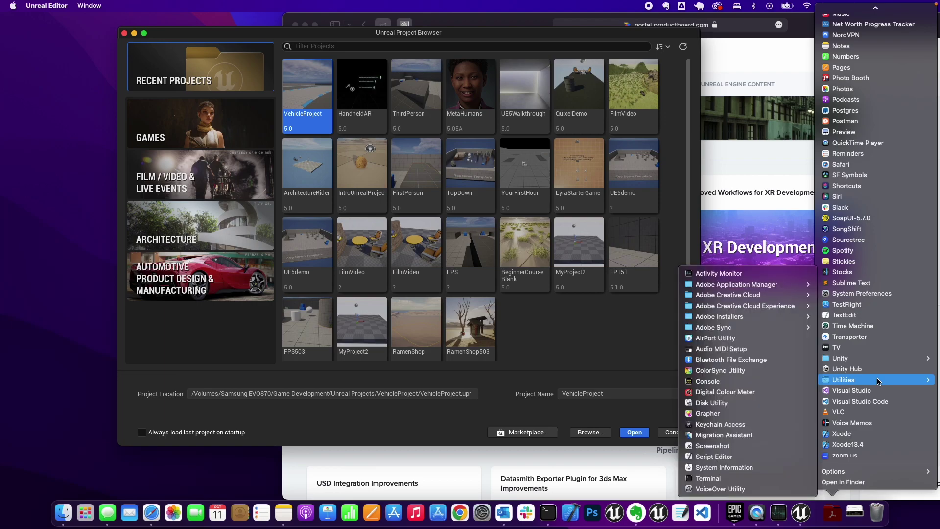
click(735, 274)
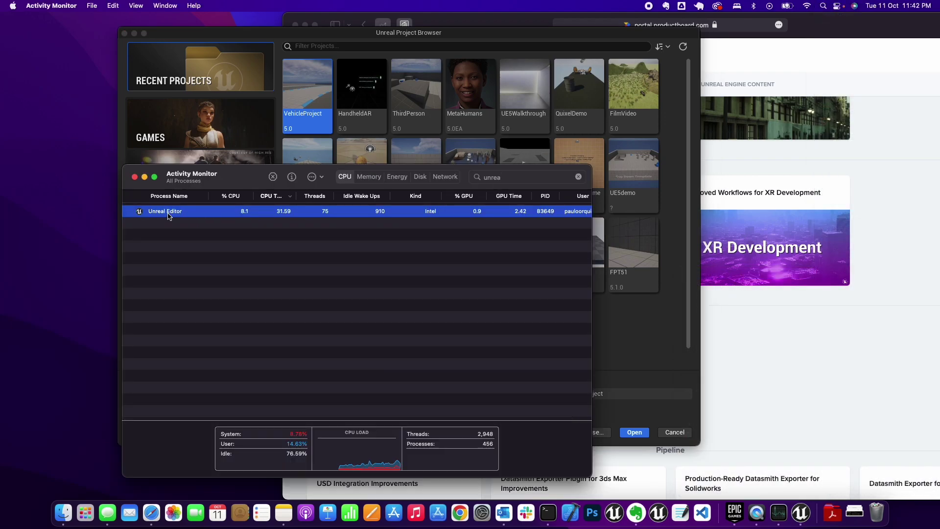
click(427, 212)
click(134, 177)
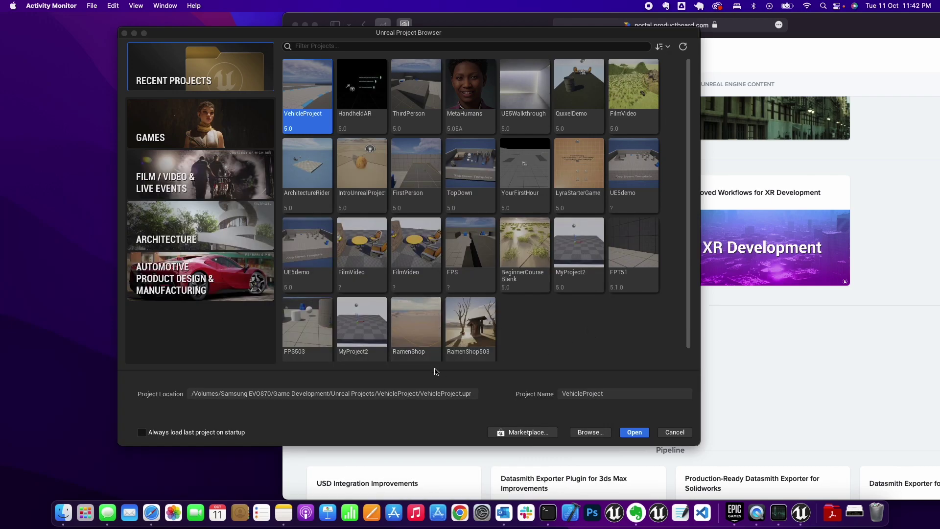
Open RamenShop503 from the Project Browser as a converted copy.
click(482, 325)
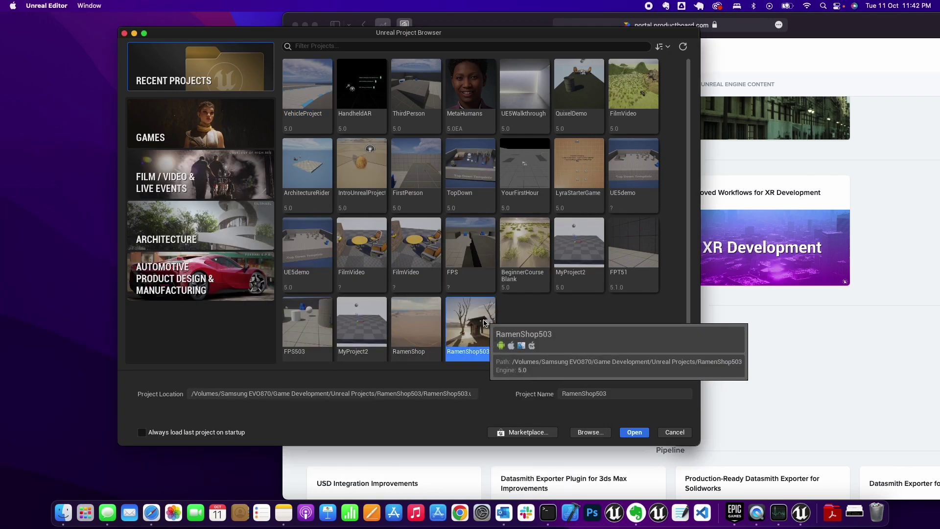
click(635, 433)
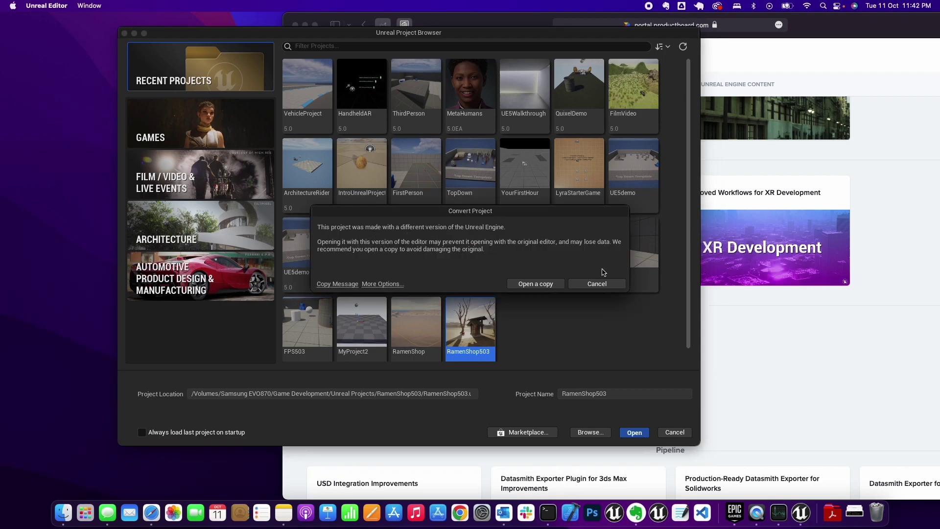
click(541, 288)
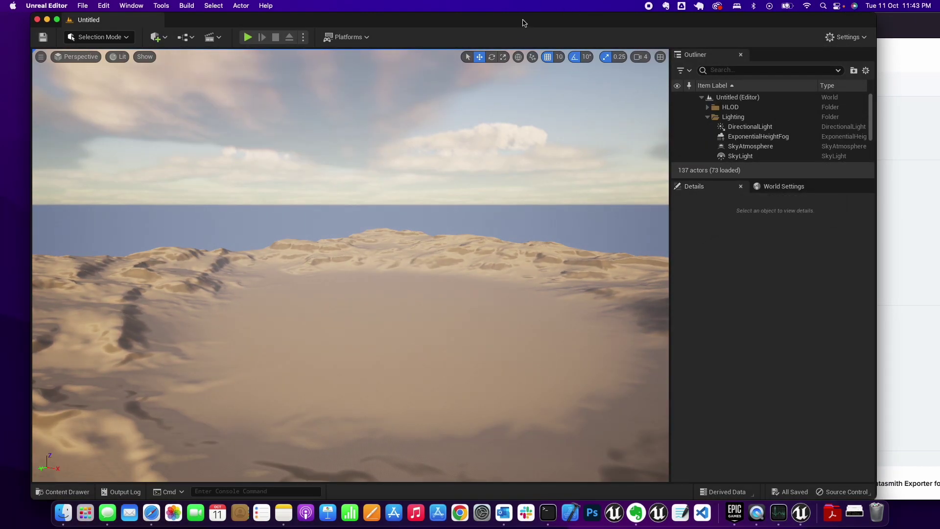
Maximize the editor window and open the RamenShop map from the Content Drawer.
double_click(524, 23)
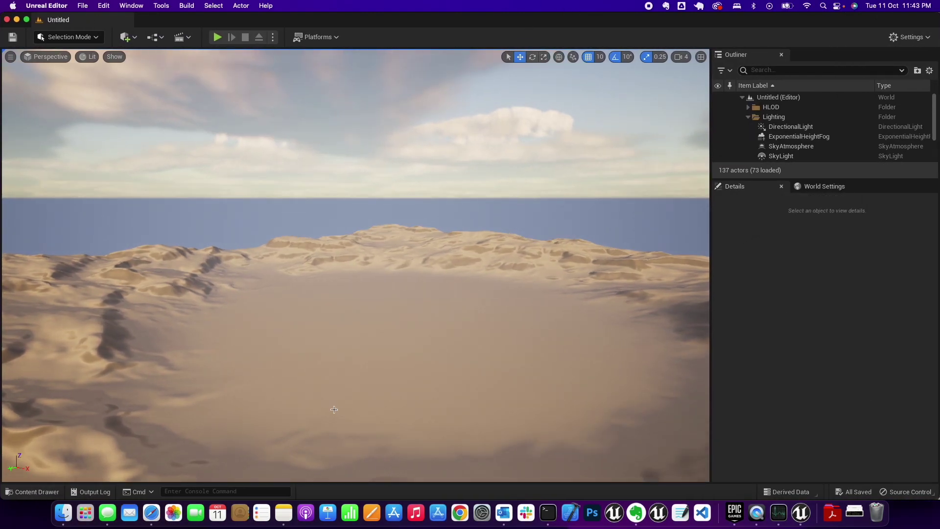
click(33, 492)
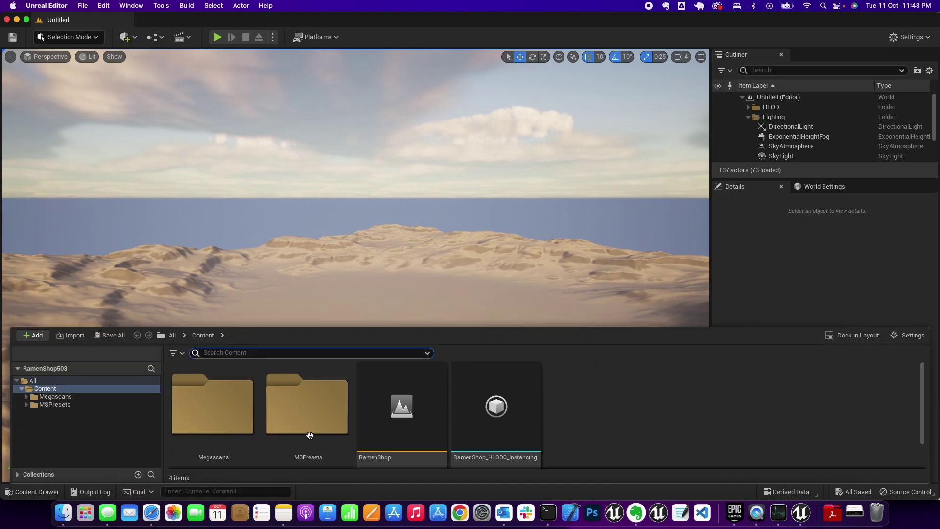
double_click(386, 414)
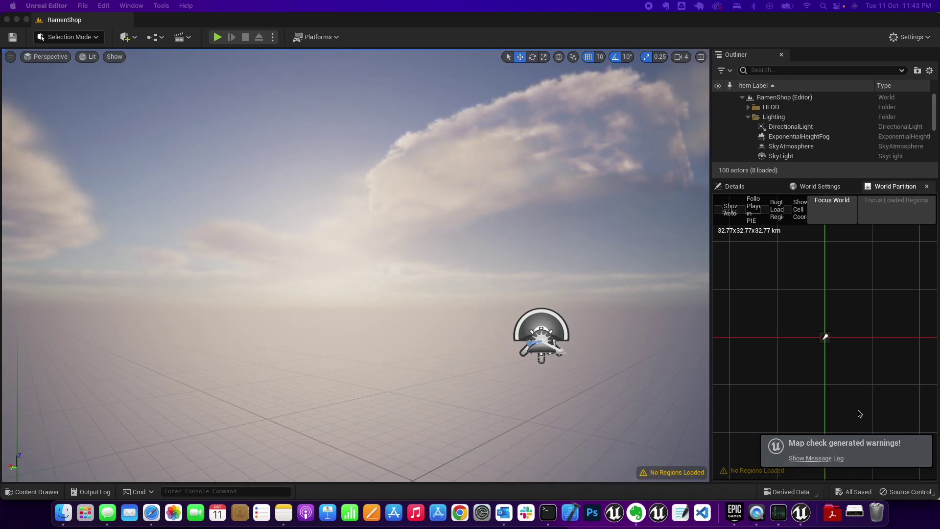
Box-select the world centre in World Partition and load that region from the selection.
click(891, 191)
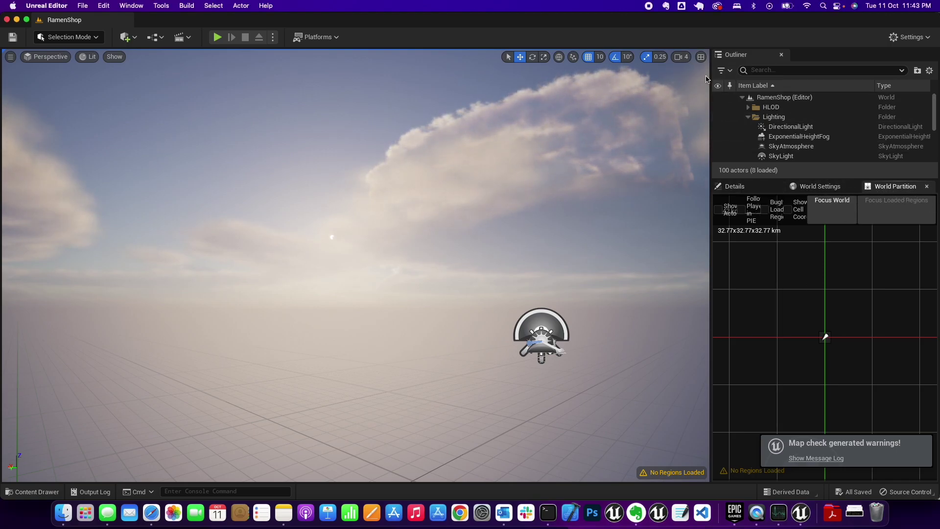
drag(794, 301, 857, 373)
right_click(840, 331)
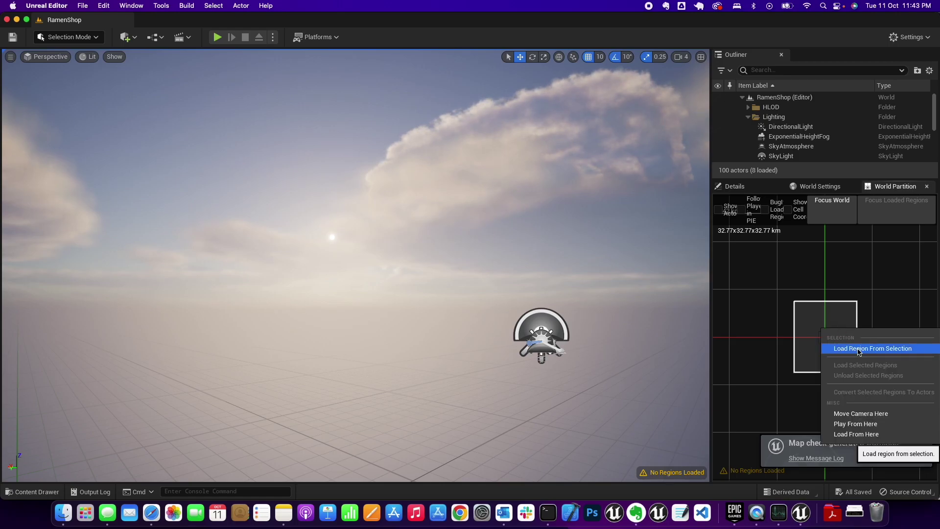
click(858, 349)
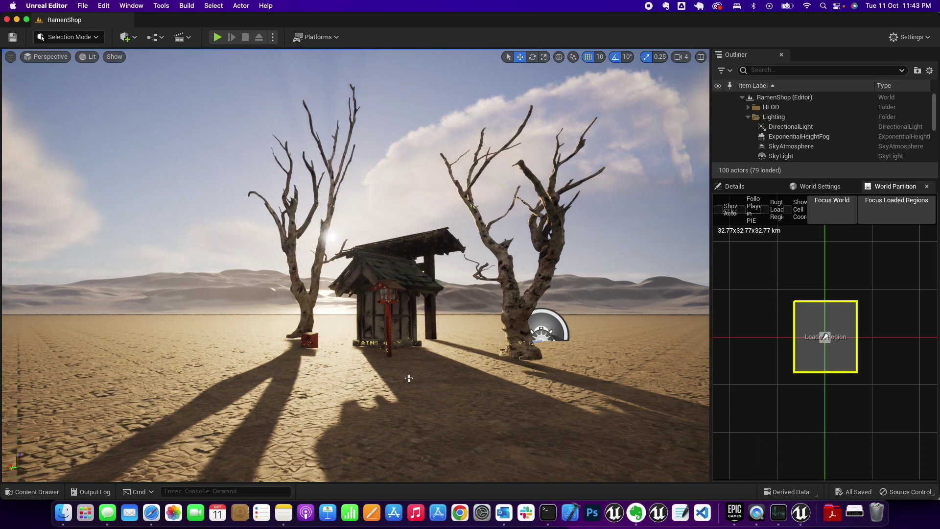
Select the landscape and frame the view on the ramen shop and trees.
click(368, 373)
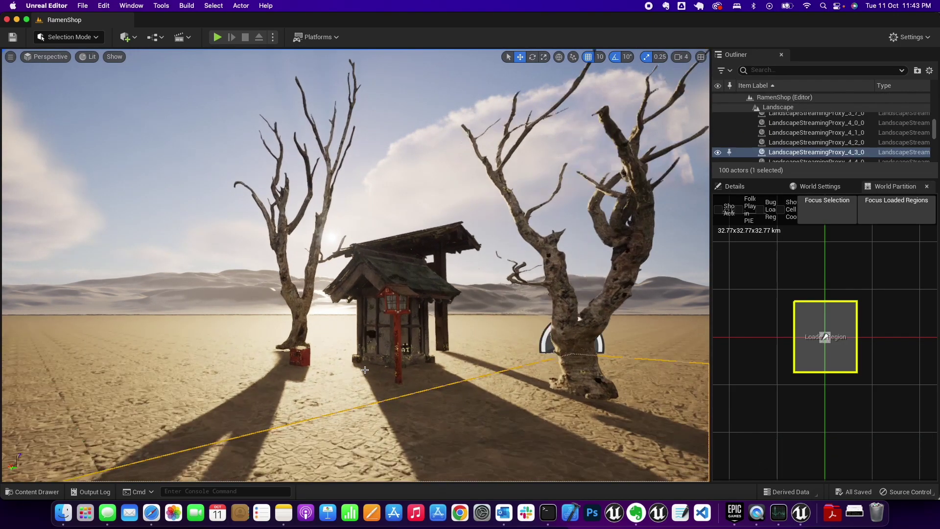
key(f)
drag(410, 376, 368, 262)
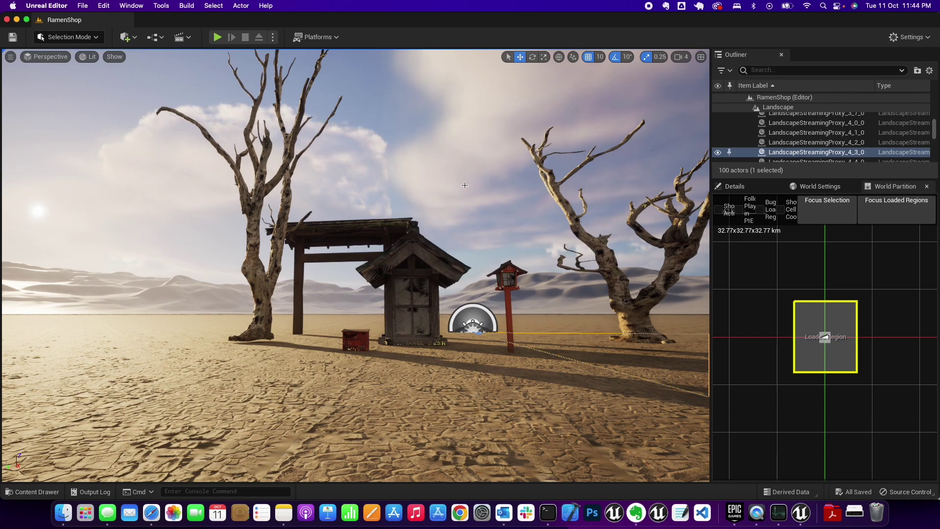
scroll(465, 185, up, 3)
scroll(465, 186, down, 3)
Bring Safari forward on the roadmap's 5.1 Rendering section and shift its window left.
scroll(466, 190, up, 2)
key(super+Tab)
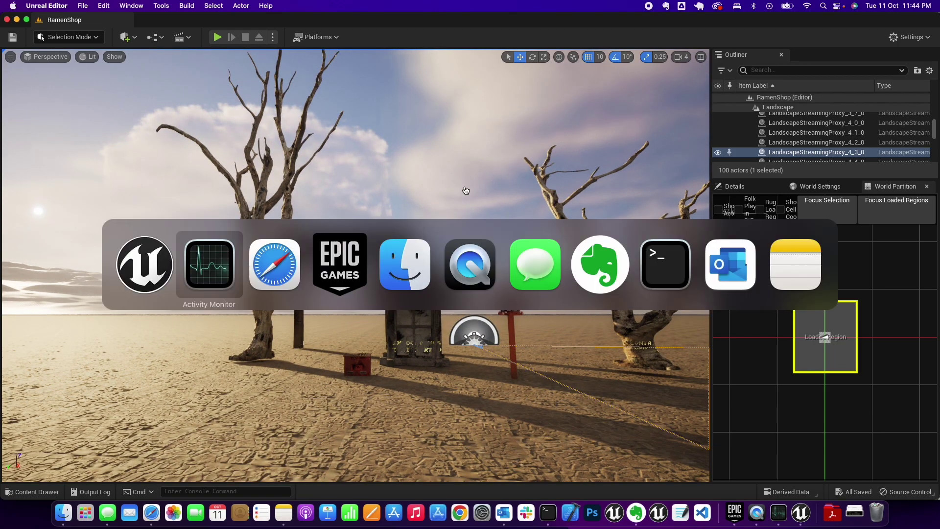
key(super+Tab)
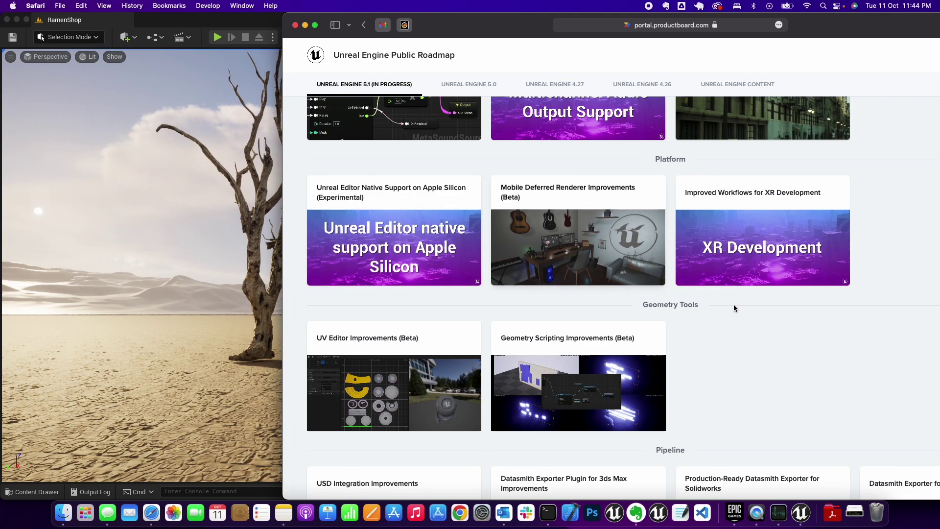
scroll(734, 308, down, 2)
scroll(737, 306, down, 3)
scroll(736, 309, up, 10)
scroll(738, 311, up, 15)
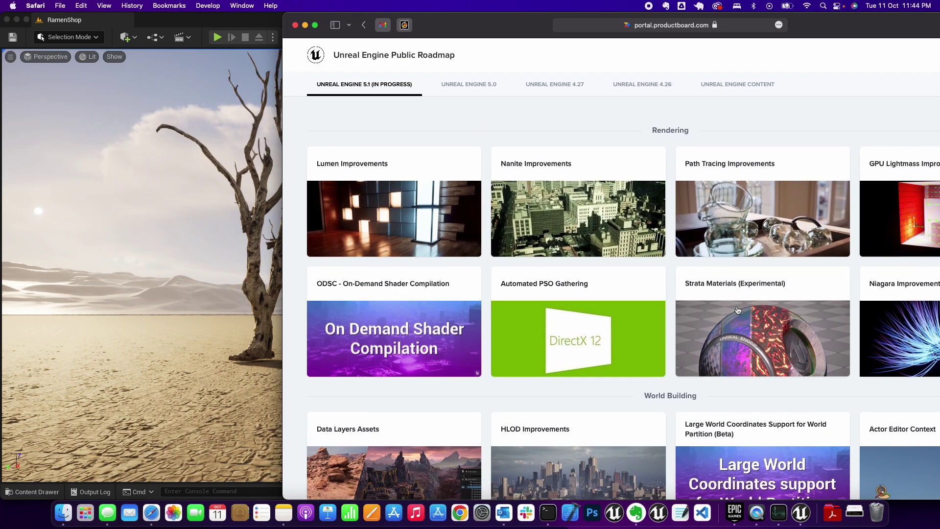
drag(811, 25, 729, 24)
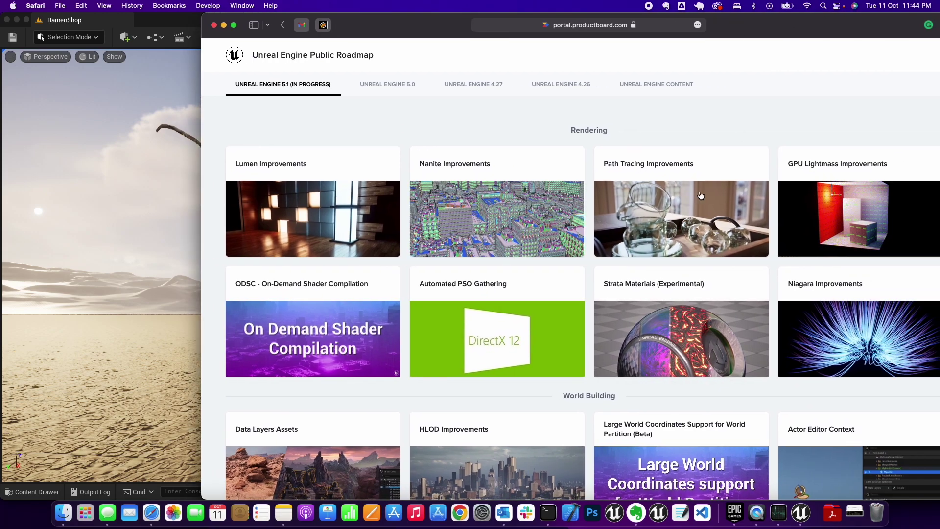
Bring the Unreal Editor window with the RamenShop level back in front of Safari.
click(171, 234)
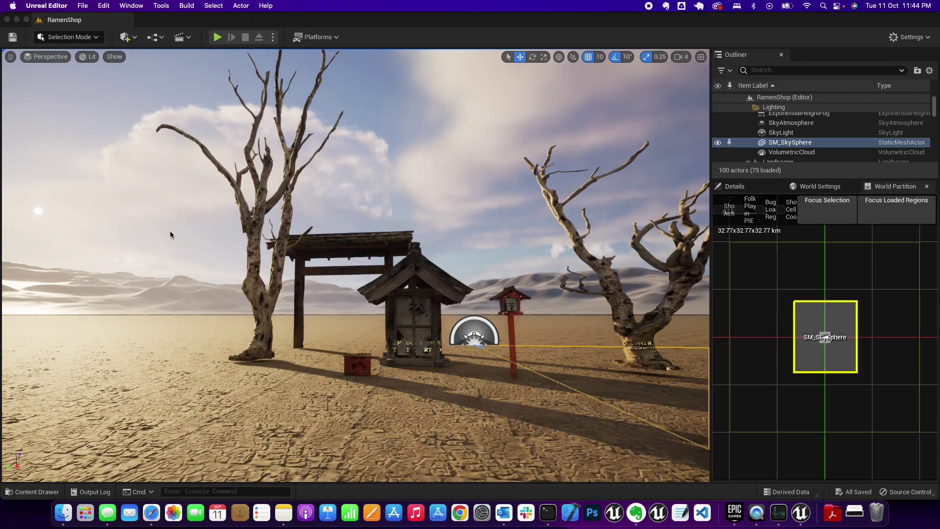